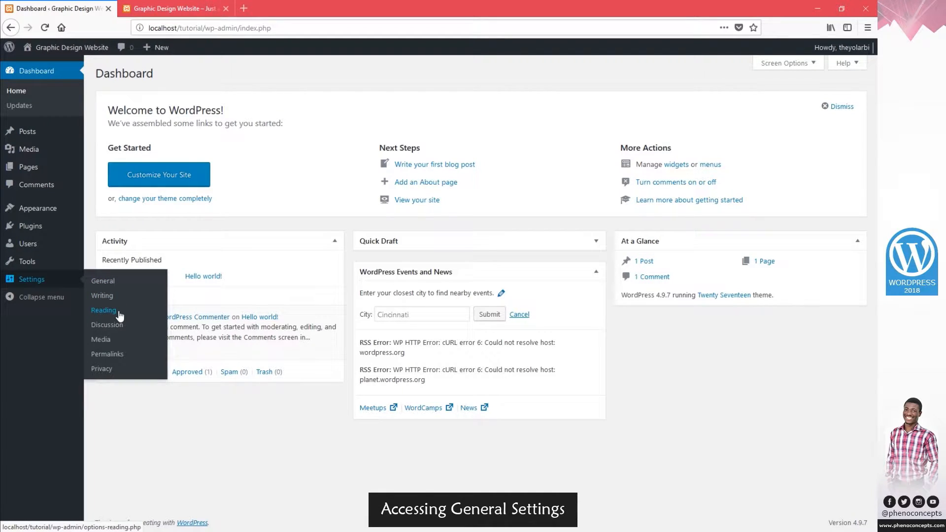
Open the General settings and compare the site title and tagline with those on the live site's home page.
left_click(110, 285)
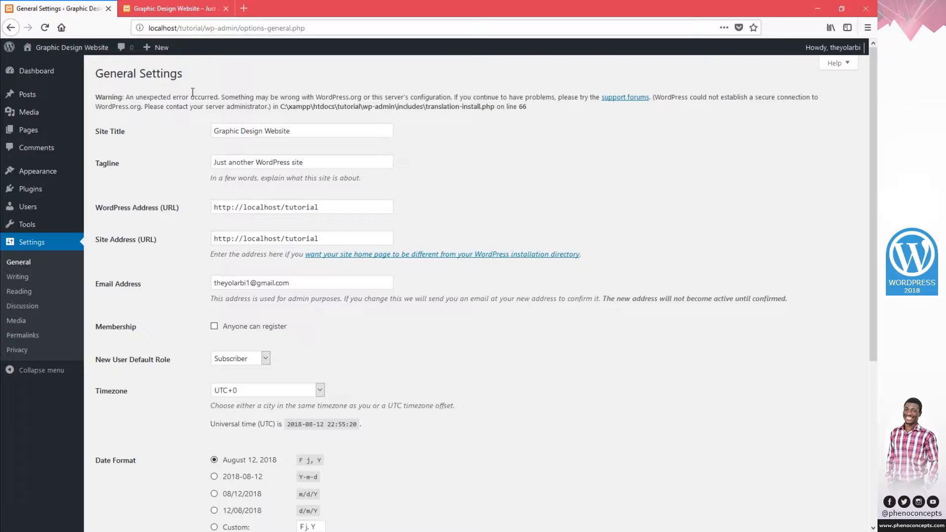
left_click(251, 132)
triple_click(251, 132)
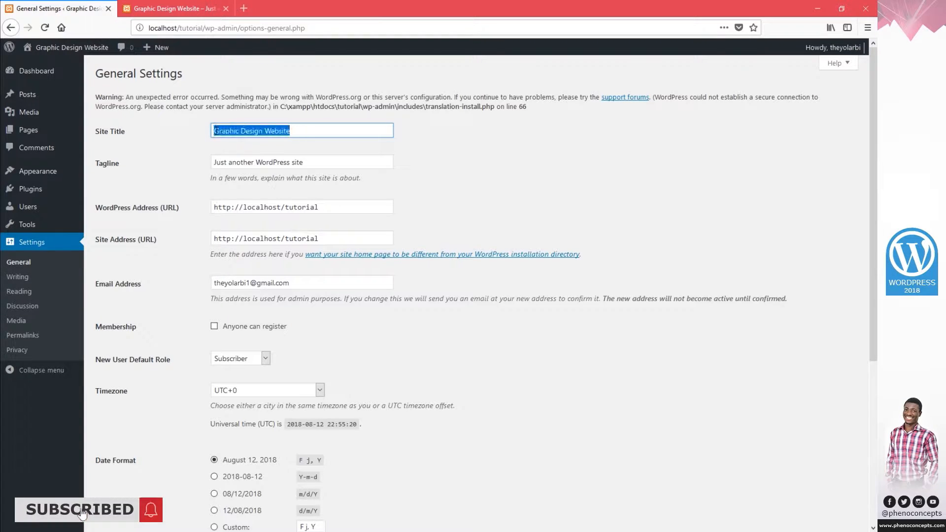
left_click(369, 131)
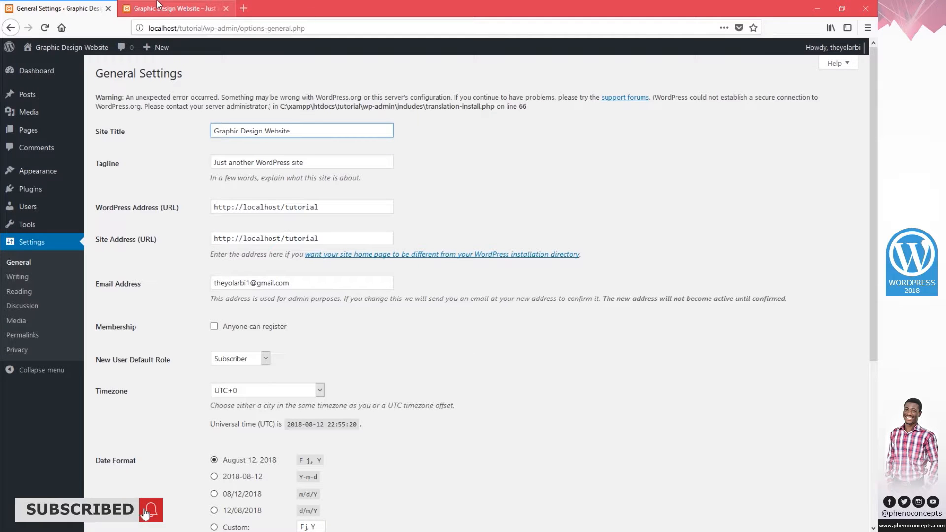
left_click(162, 8)
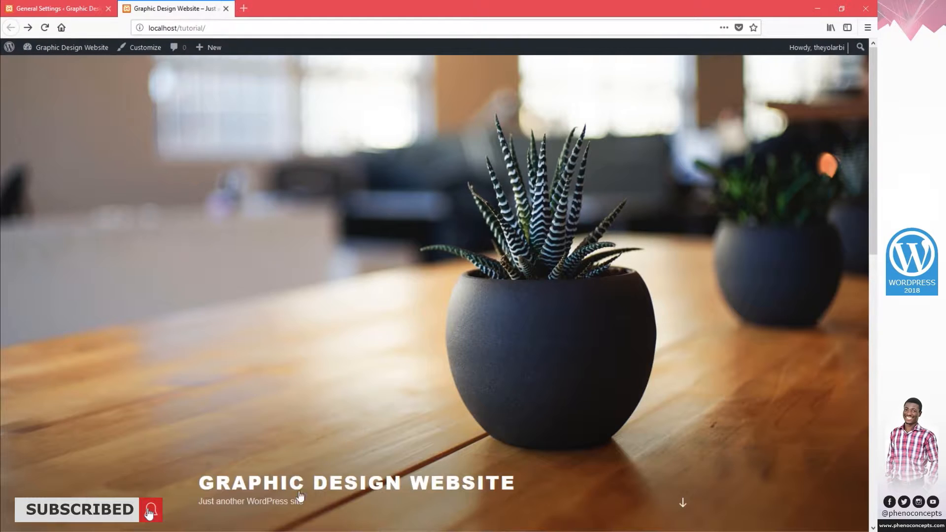
left_click(53, 7)
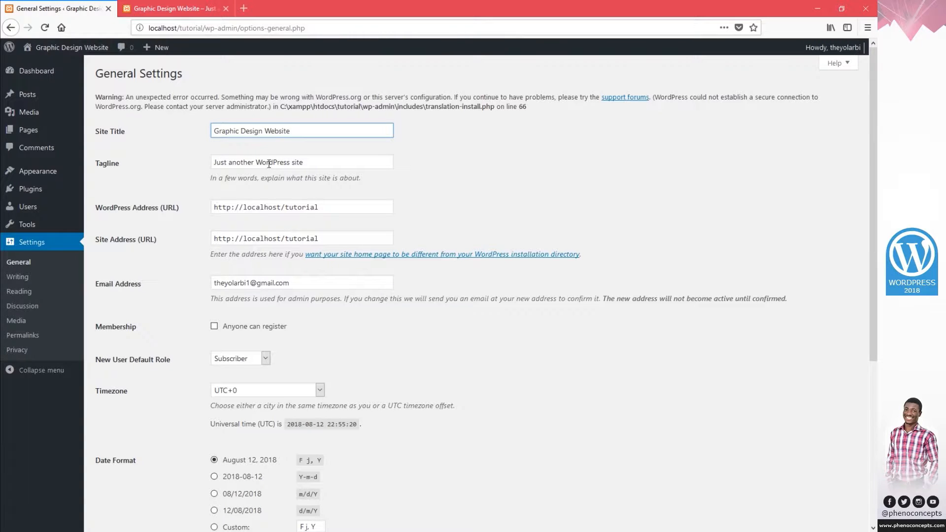
left_click(204, 11)
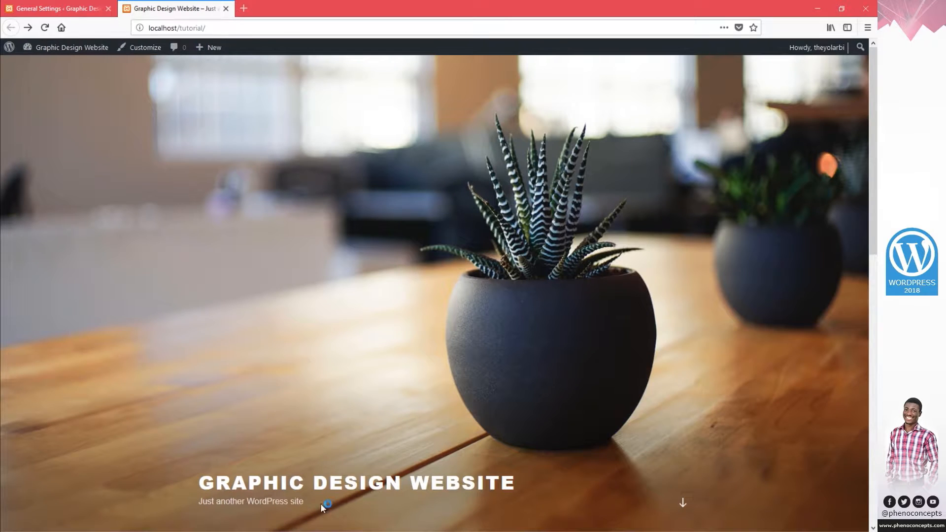
left_click(64, 4)
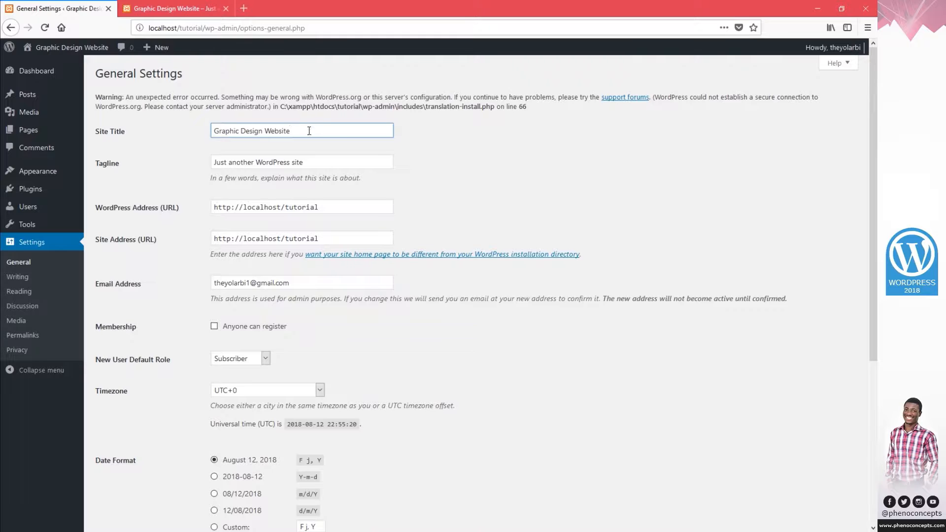
Change the site title to "Photography".
left_click_drag(309, 130, 196, 132)
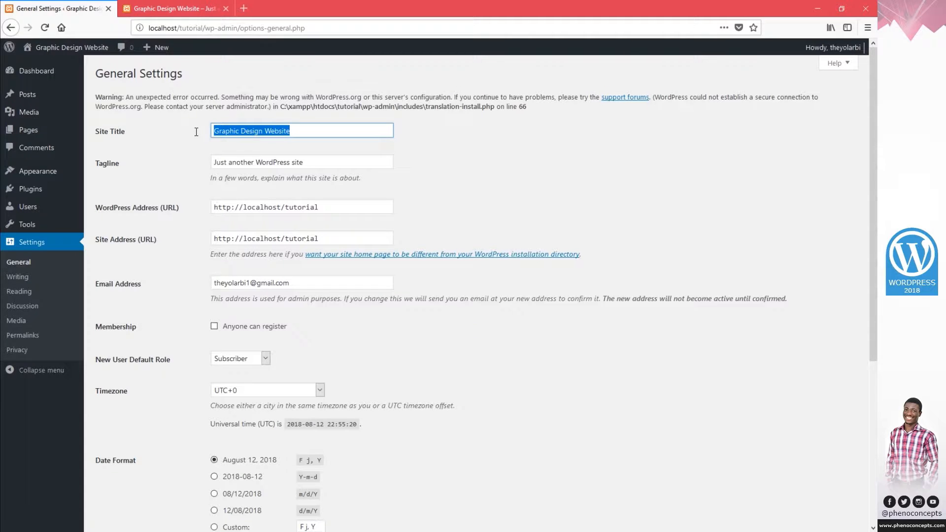
type("Phto")
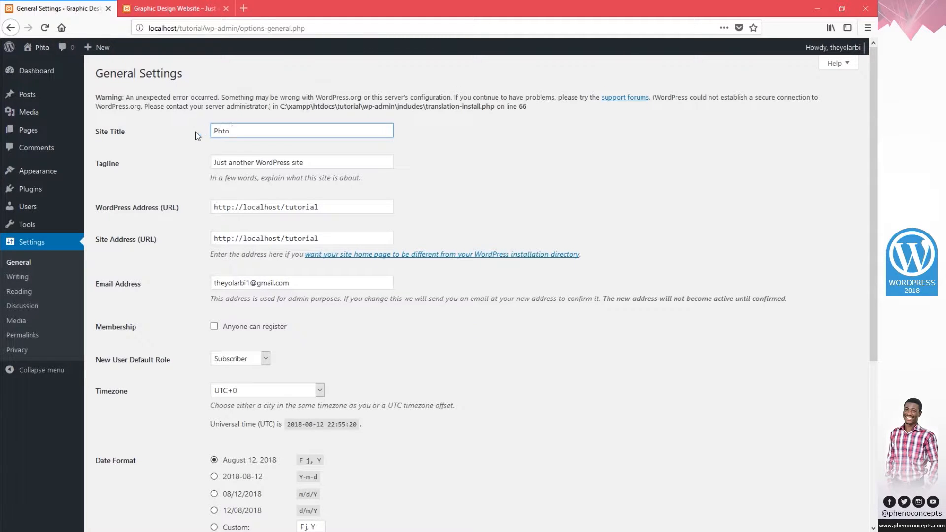
key("BackSpace")
key("BackSpace")
type("otography")
key("BackSpace")
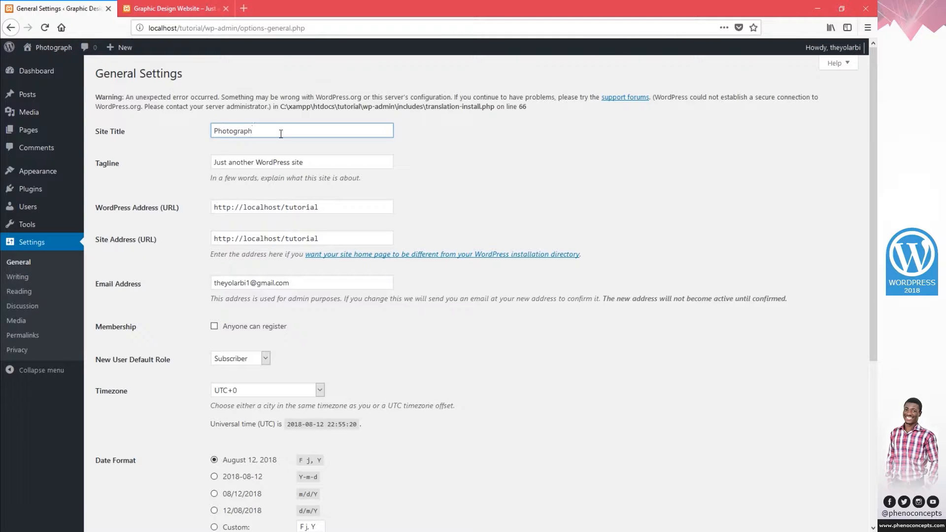
type("y")
Set the tagline to "Making memories in seconds" and save the general settings.
left_click_drag(325, 163, 212, 171)
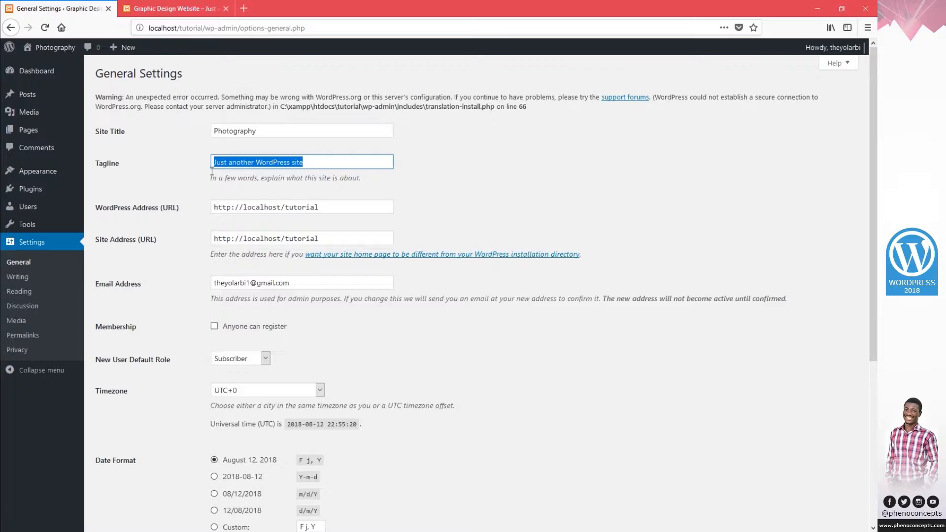
type("Maki")
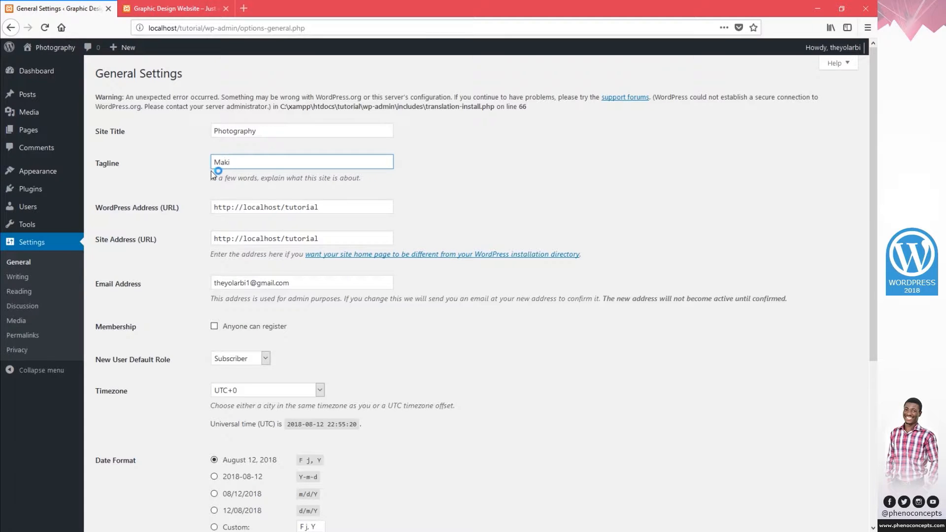
type("ng memories in seconds")
scroll(167, 410, "down", 5)
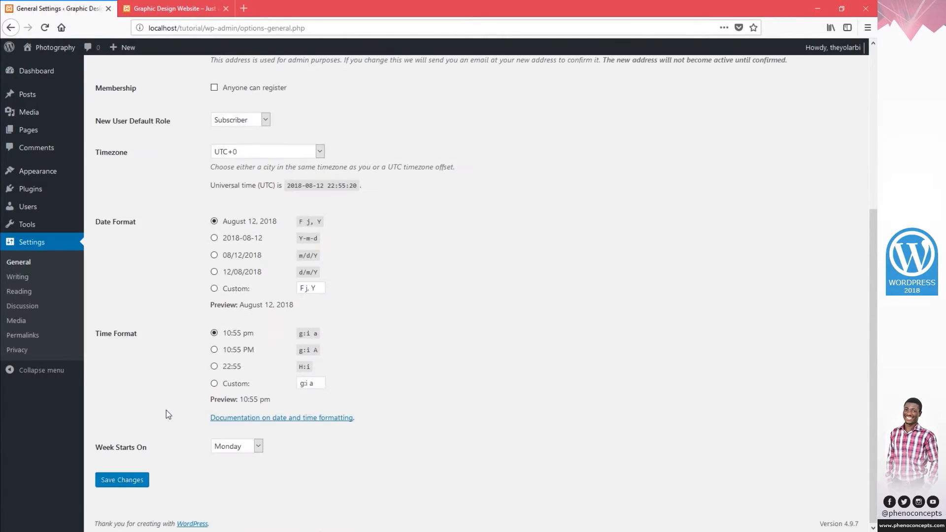
left_click(122, 481)
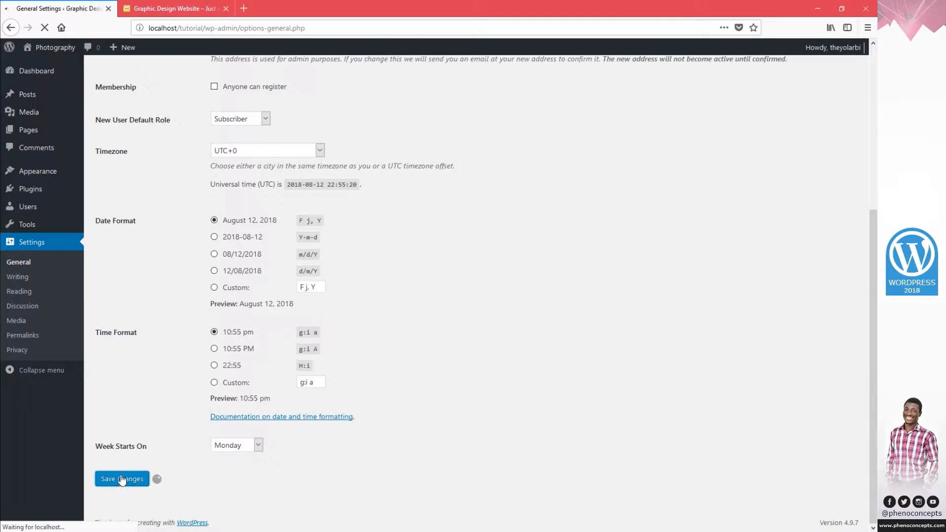
Reload the live site's home page to check its title and tagline, and return to the General settings.
left_click(172, 9)
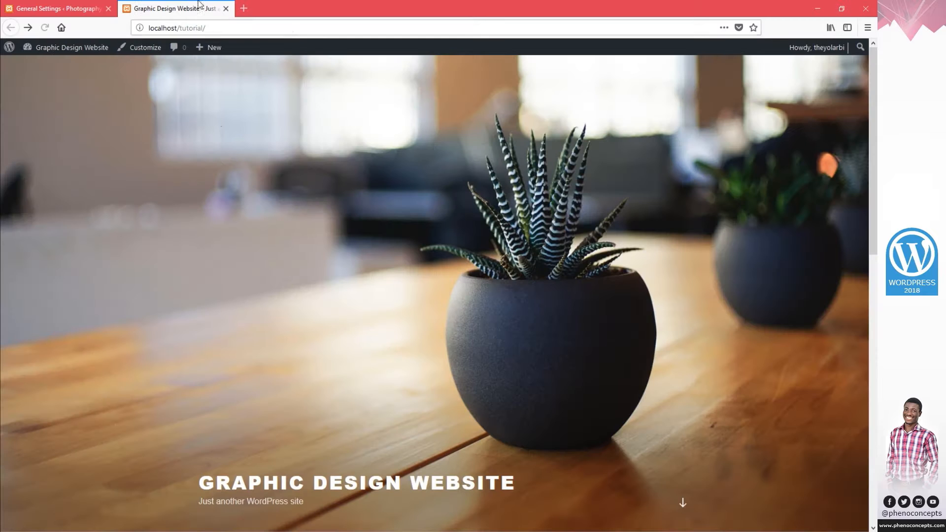
left_click(45, 27)
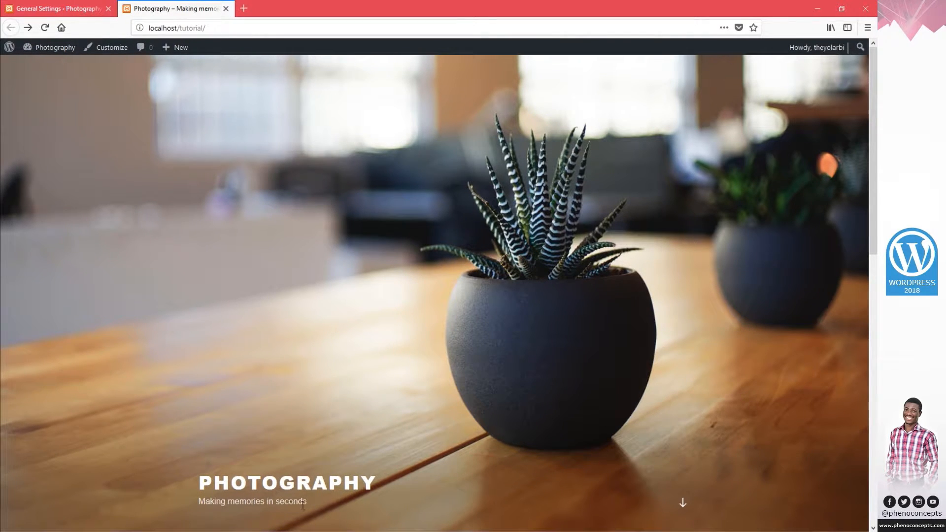
left_click(96, 7)
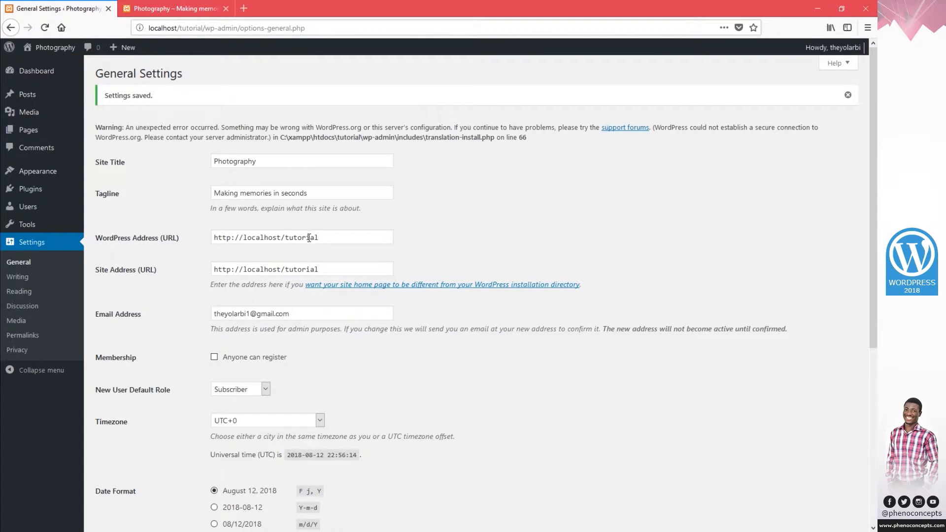
Review the WordPress address and the admin email address in the General settings.
left_click_drag(337, 238, 219, 237)
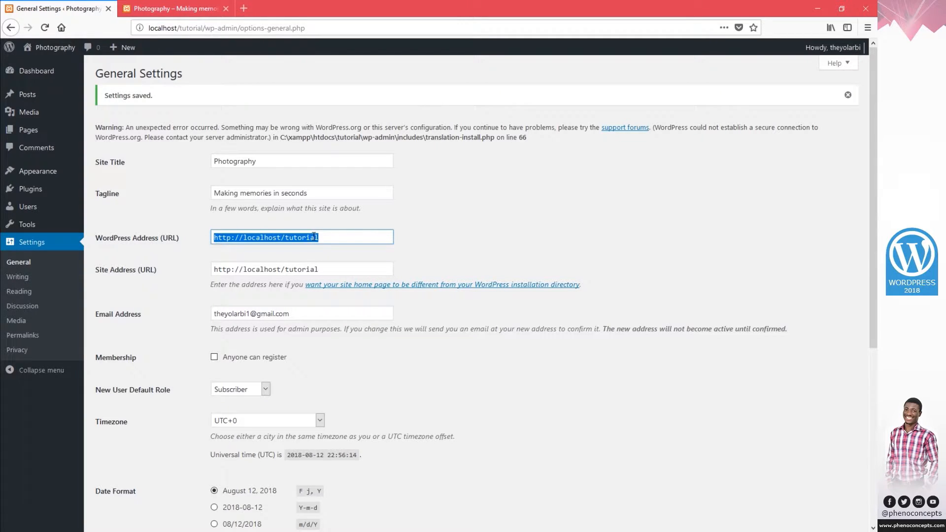
left_click(296, 237)
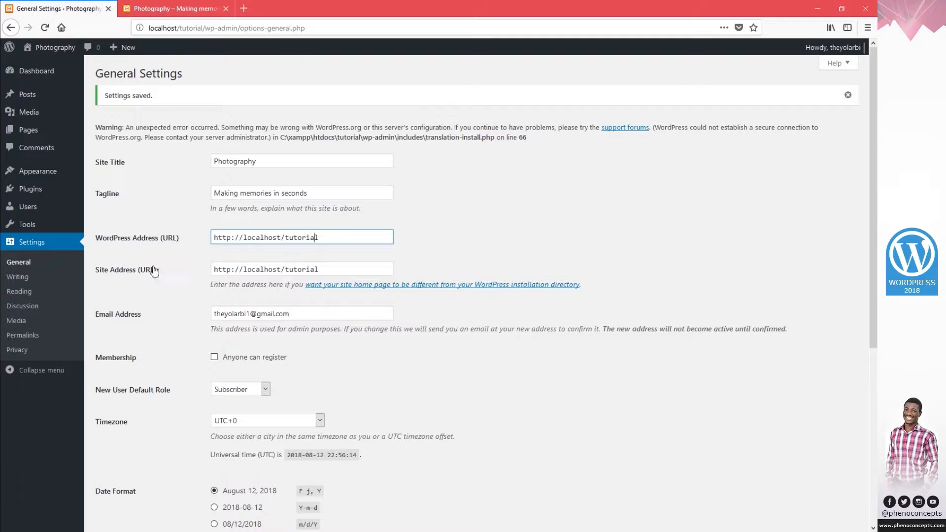
scroll(358, 178, "down", 3)
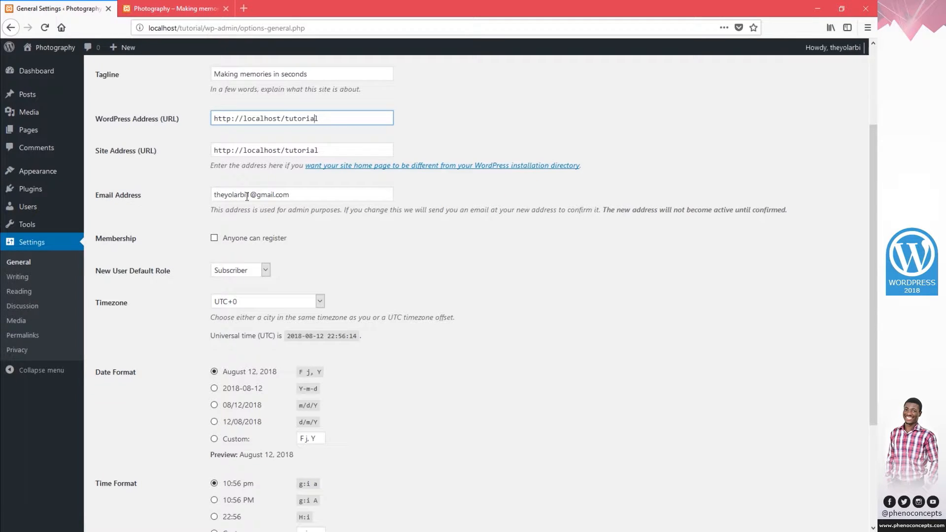
left_click_drag(308, 194, 201, 195)
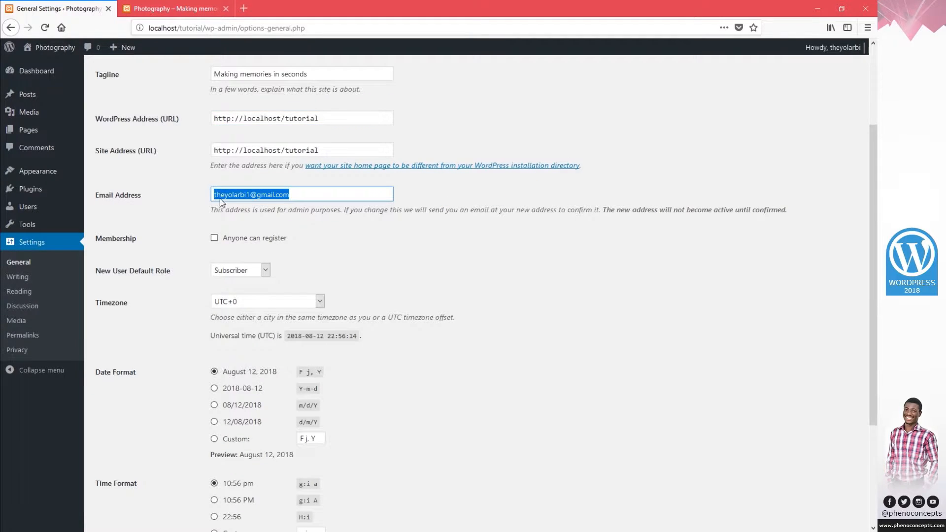
left_click(325, 201)
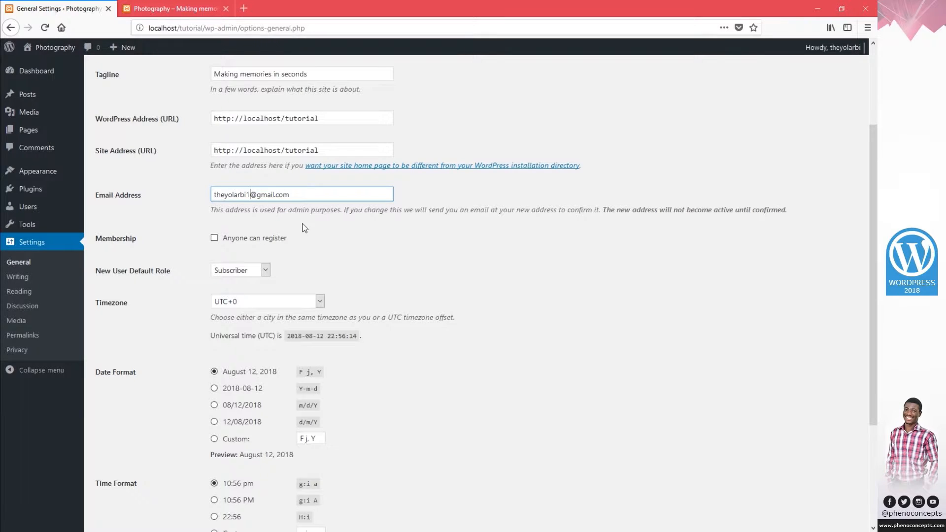
scroll(305, 227, "down", 2)
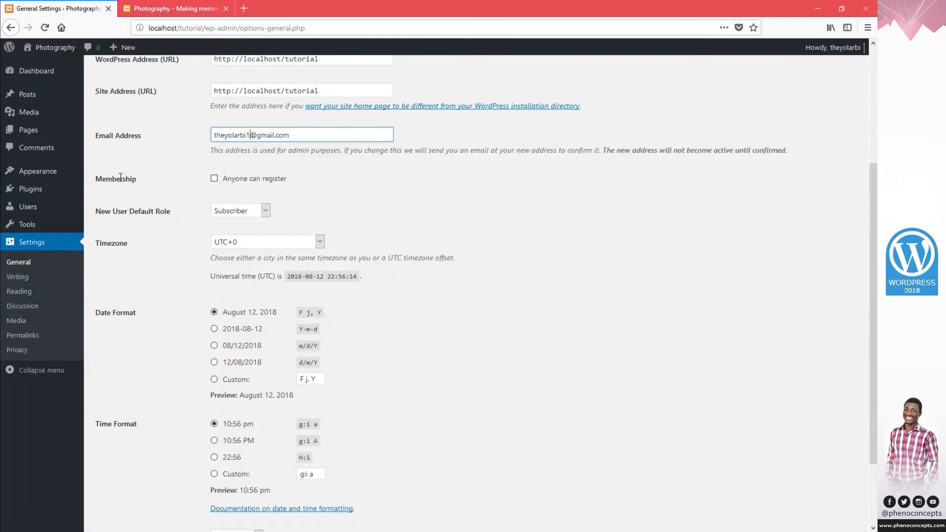
Allow anyone to register on the site and set the new user default role to Subscriber.
left_click(214, 179)
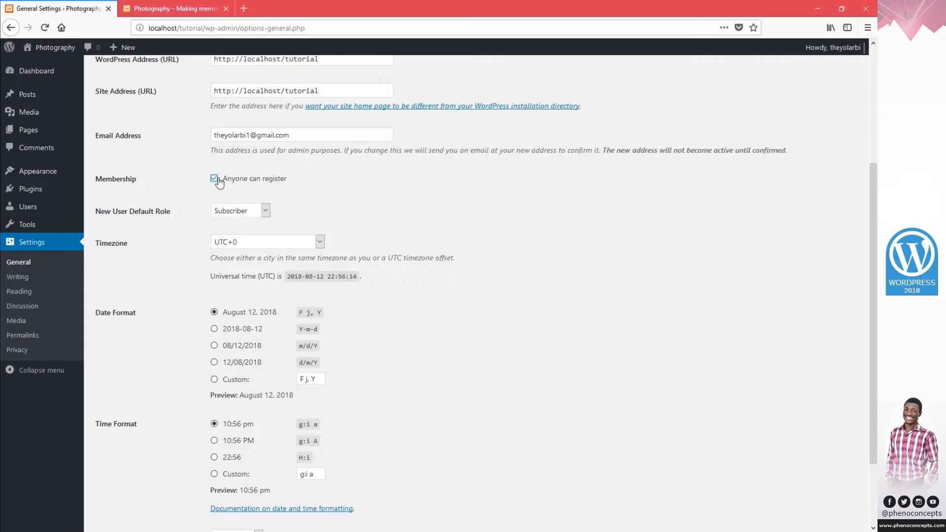
left_click(225, 211)
left_click(228, 224)
left_click(237, 212)
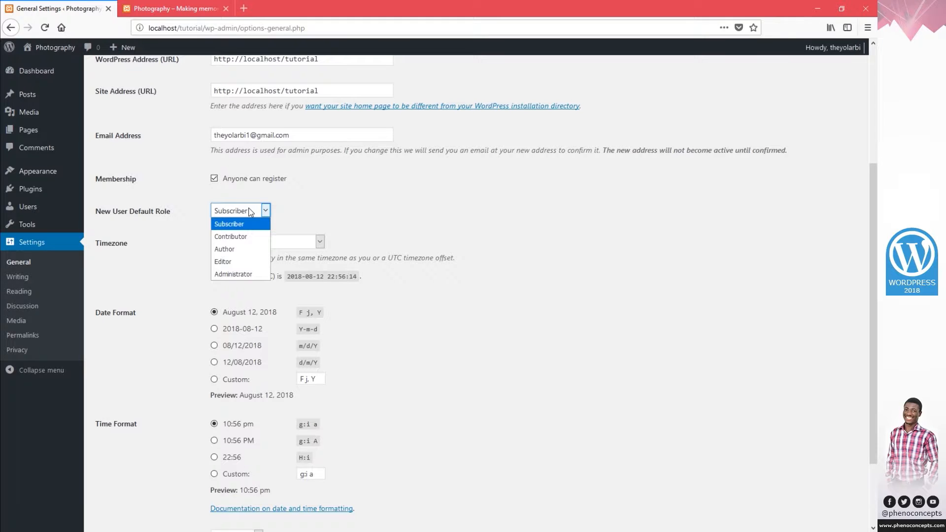
left_click(236, 272)
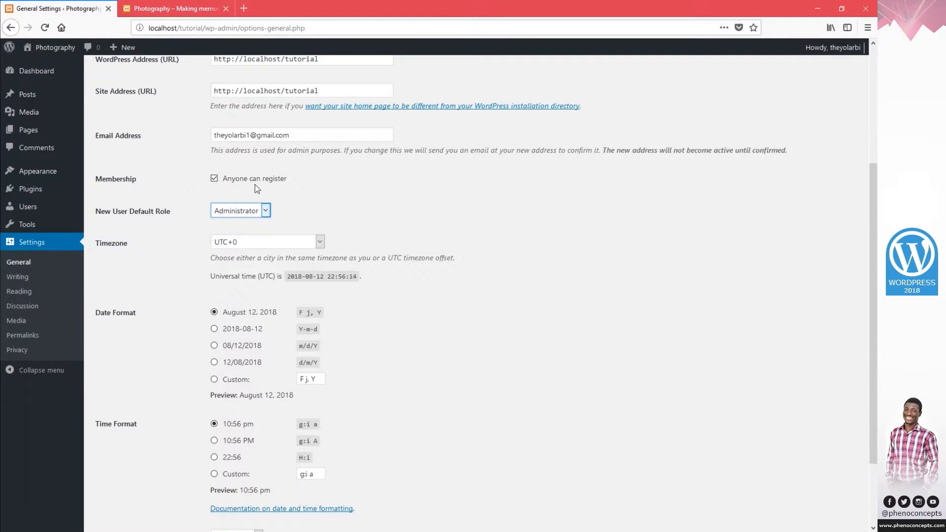
left_click(227, 212)
left_click(236, 221)
Examine the timezone, date format and time format options in the General settings.
scroll(324, 218, "down", 3)
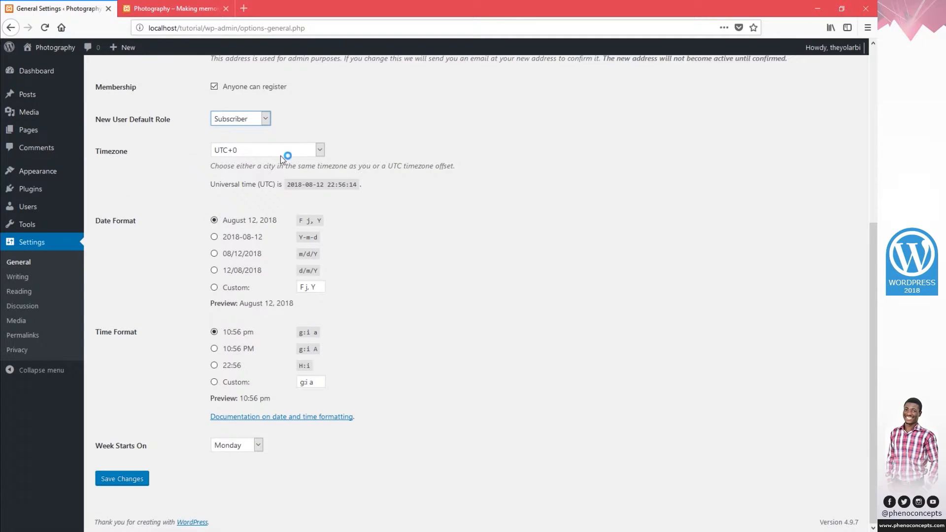
left_click(318, 151)
left_click(256, 151)
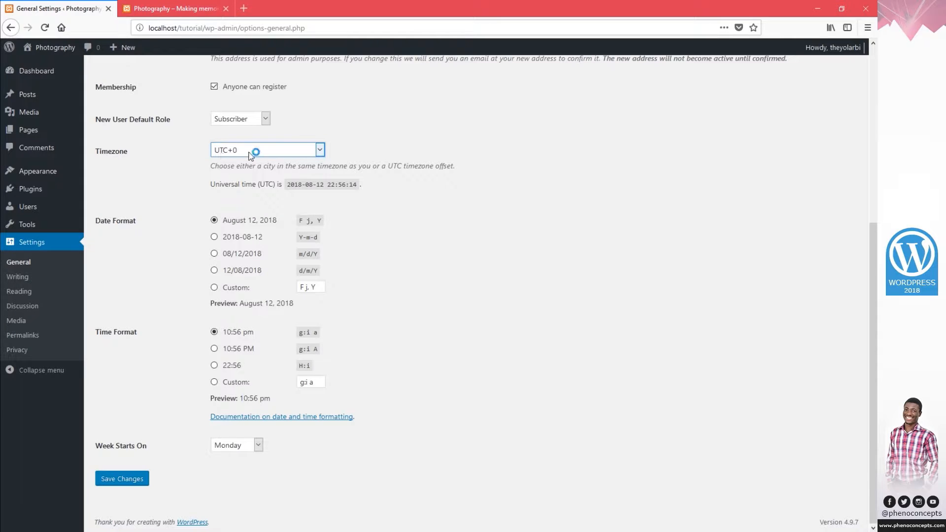
left_click_drag(397, 166, 446, 165)
left_click(405, 206)
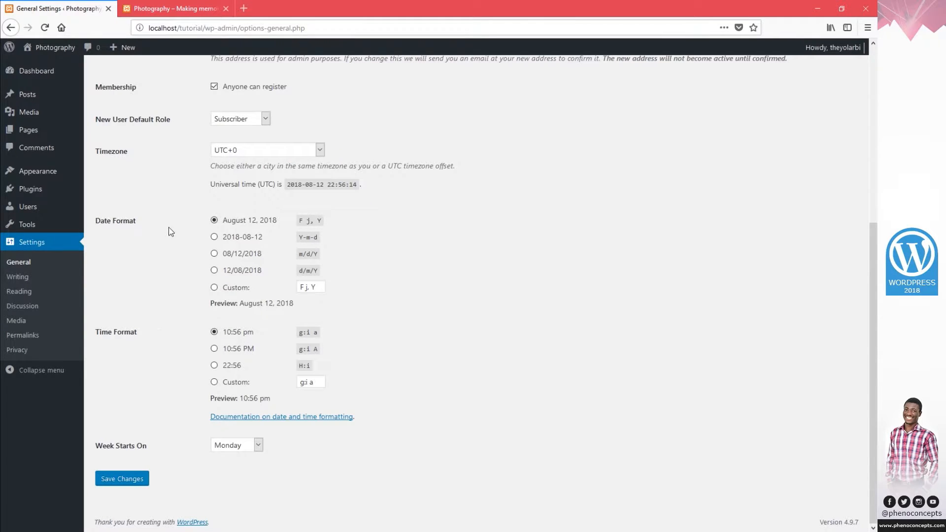
left_click(232, 238)
left_click(235, 253)
left_click(237, 226)
left_click(249, 333)
Set the week to start on Sunday and save the general settings.
left_click(228, 449)
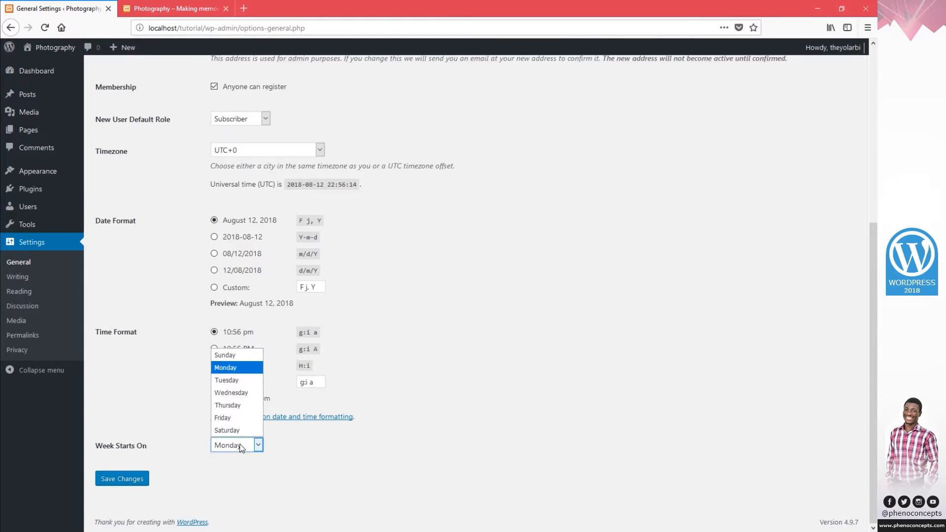
left_click(239, 357)
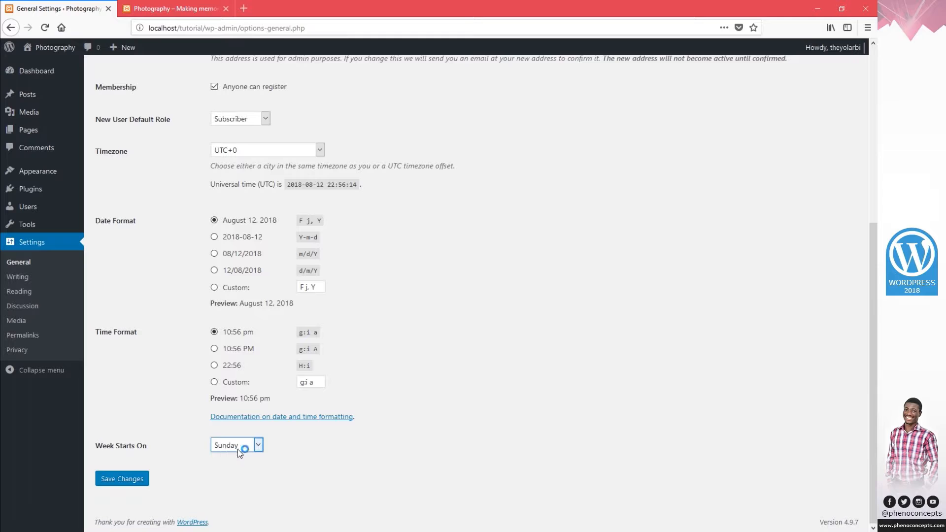
left_click(135, 490)
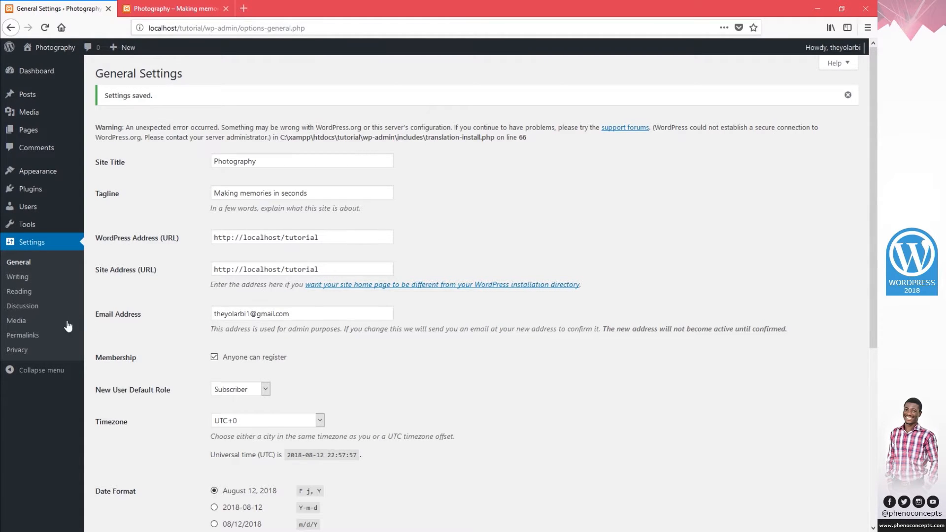
Review the thumbnail and medium image sizes in the Media settings and save that page.
left_click(17, 322)
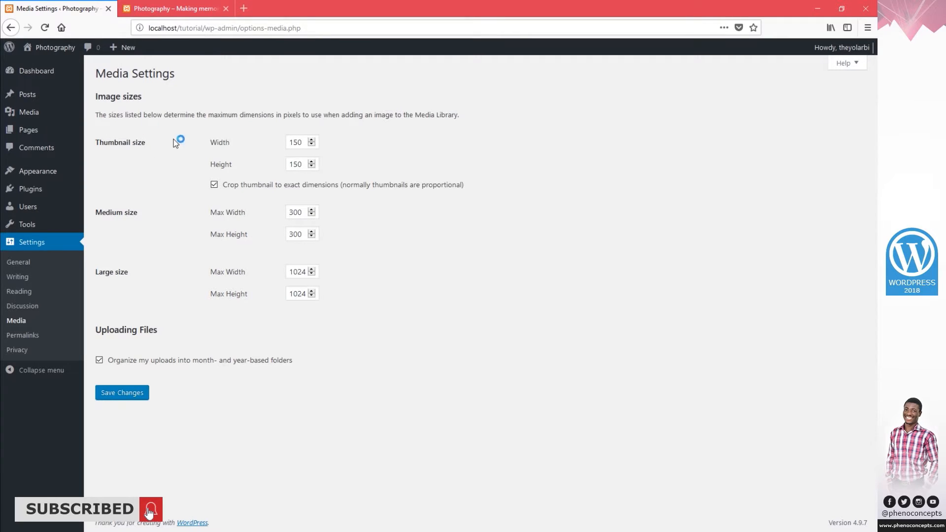
double_click(140, 143)
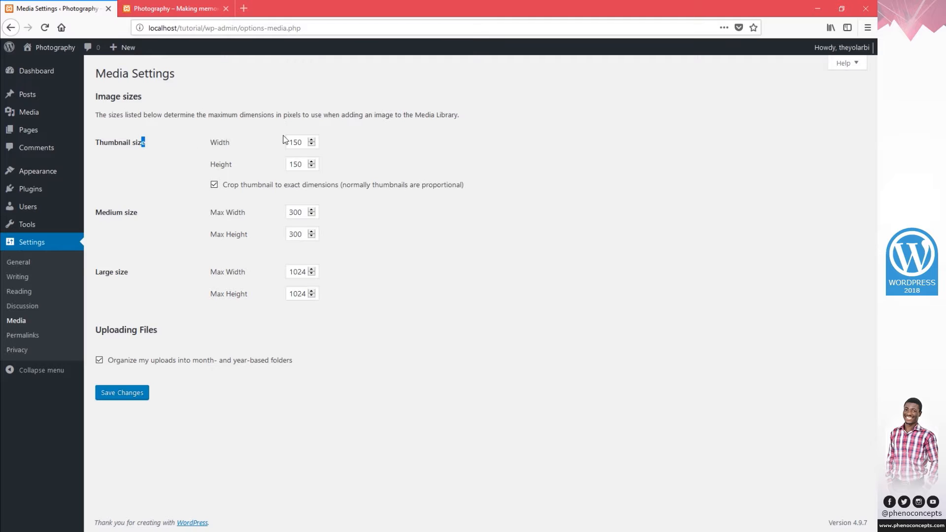
double_click(295, 143)
left_click(331, 150)
left_click_drag(211, 217, 245, 216)
left_click(247, 263)
left_click(140, 399)
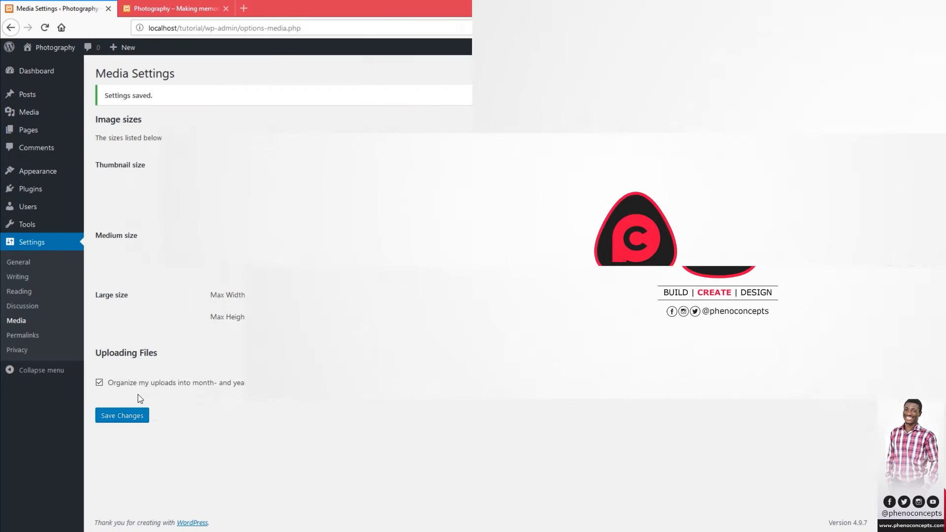
Open the Permalink settings, and view the "Hello world!" post on the Photography site.
left_click(37, 337)
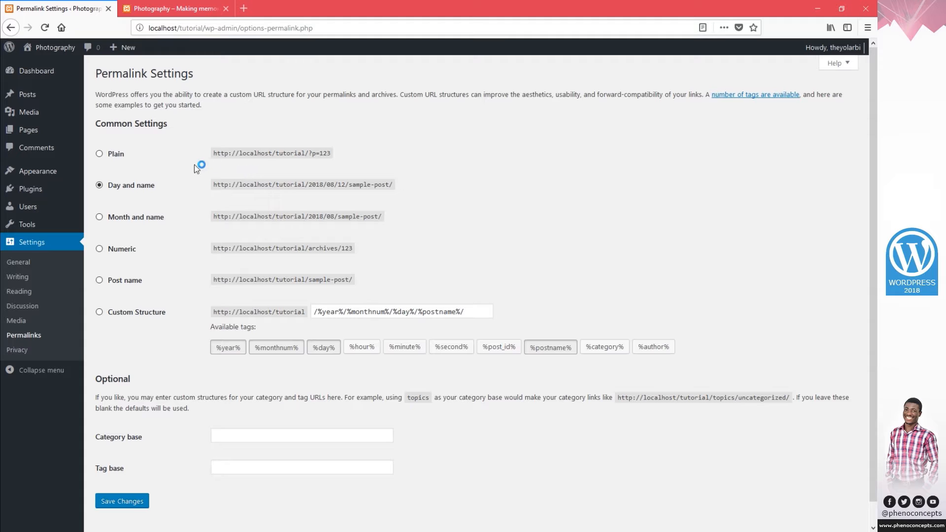
left_click(175, 9)
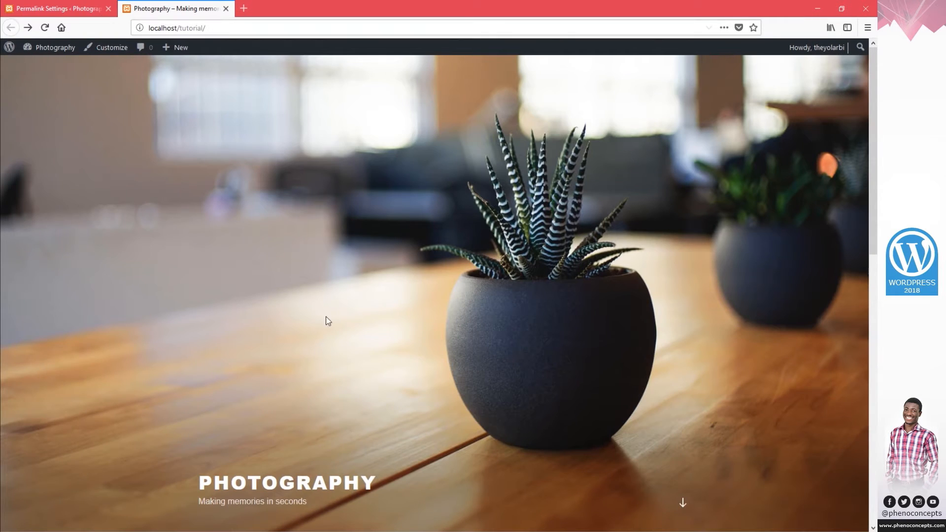
scroll(340, 350, "down", 3)
scroll(340, 351, "down", 2)
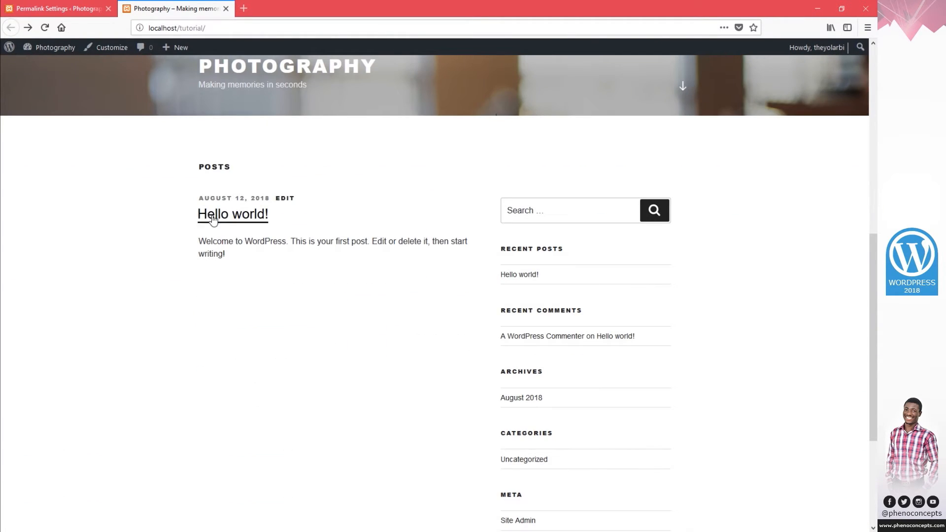
left_click(229, 215)
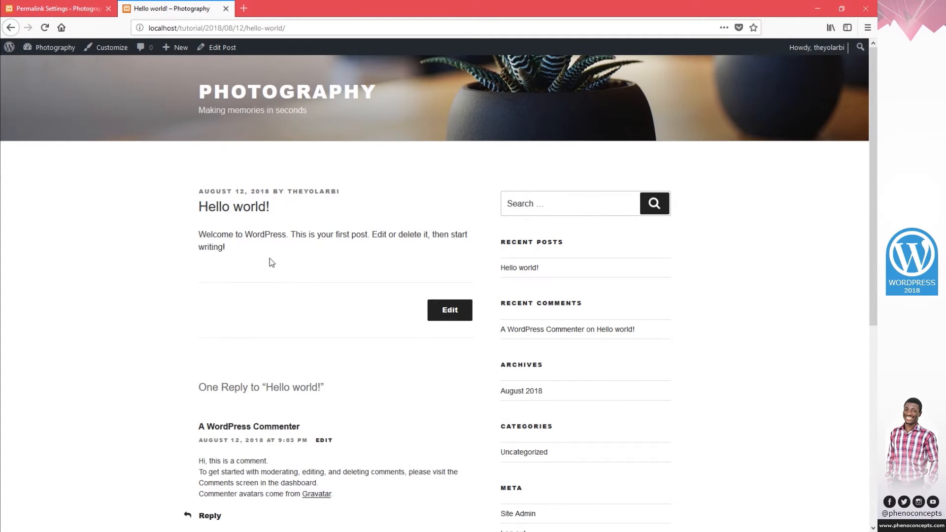
Examine the date and post name portions of the "Hello world!" post's URL, and close the site's page.
left_click(301, 27)
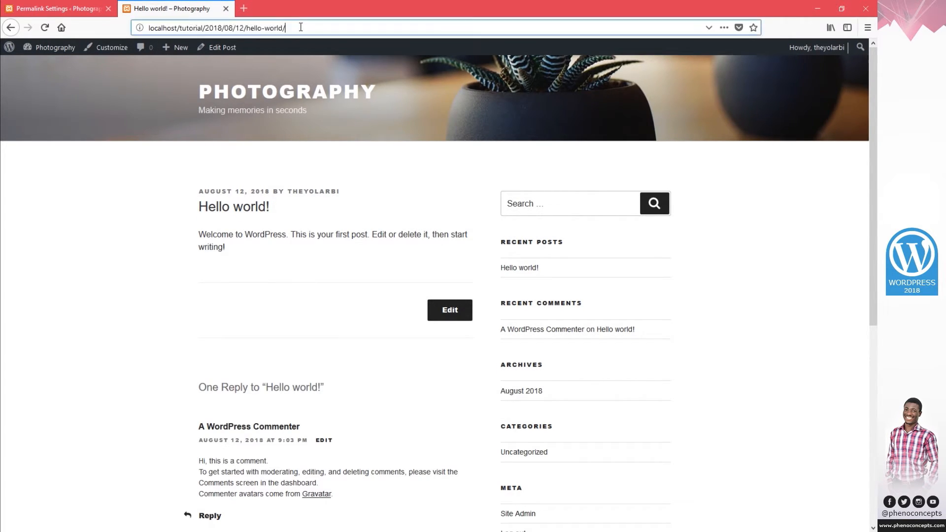
left_click(303, 27)
left_click_drag(203, 27, 148, 27)
left_click_drag(205, 27, 297, 28)
left_click(298, 28)
left_click_drag(205, 27, 283, 27)
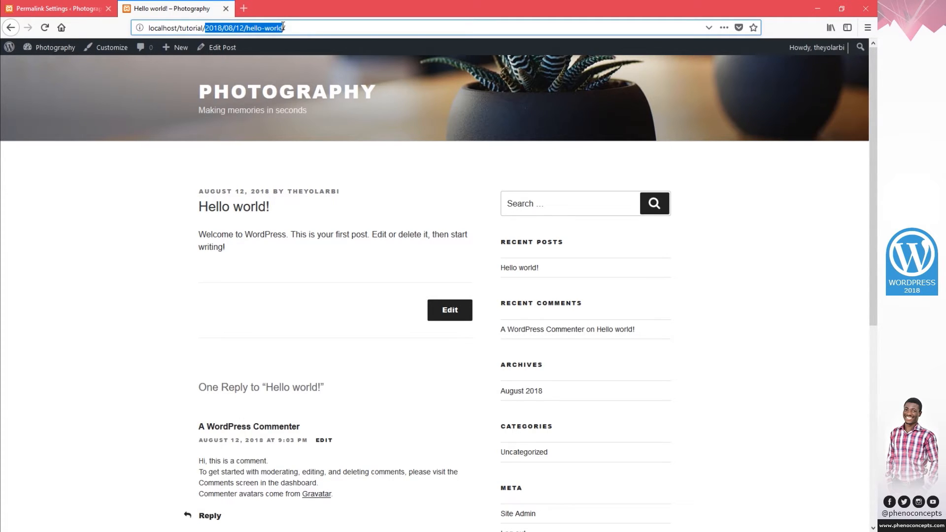
left_click(247, 29)
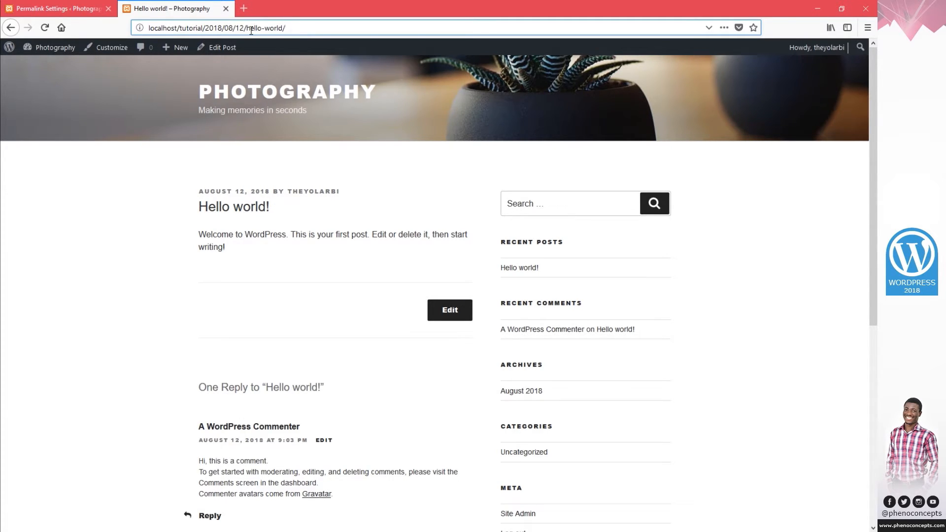
key("ctrl+w")
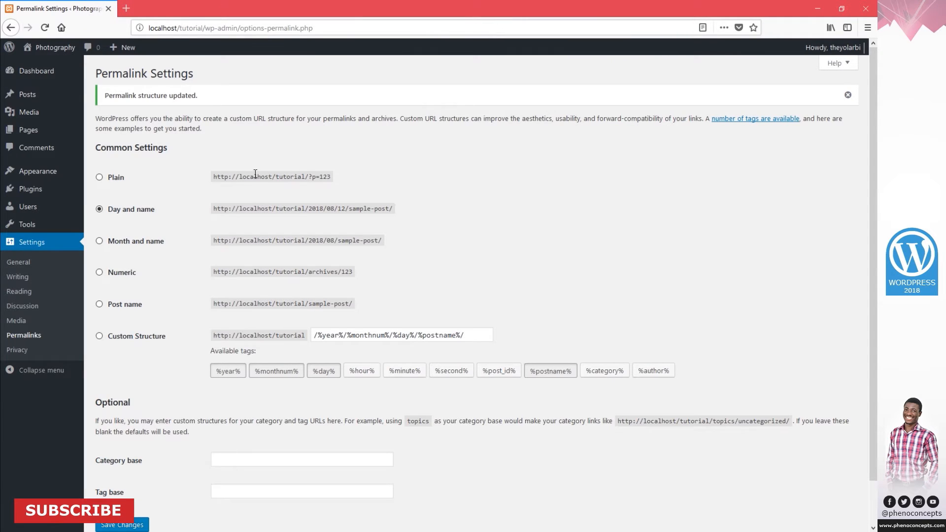
Select the Plain permalink structure and compare its example URL with the Day and name, Month and name, and Numeric examples.
left_click(116, 179)
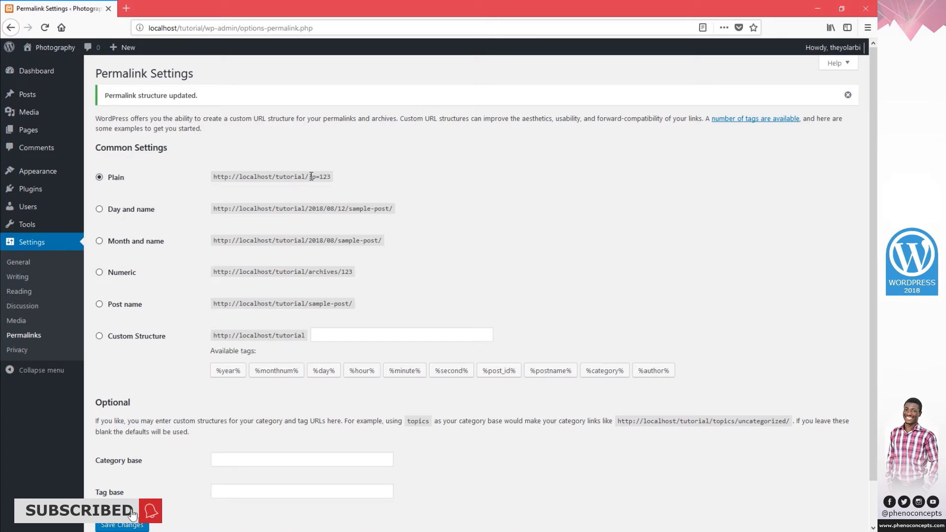
left_click_drag(309, 176, 331, 179)
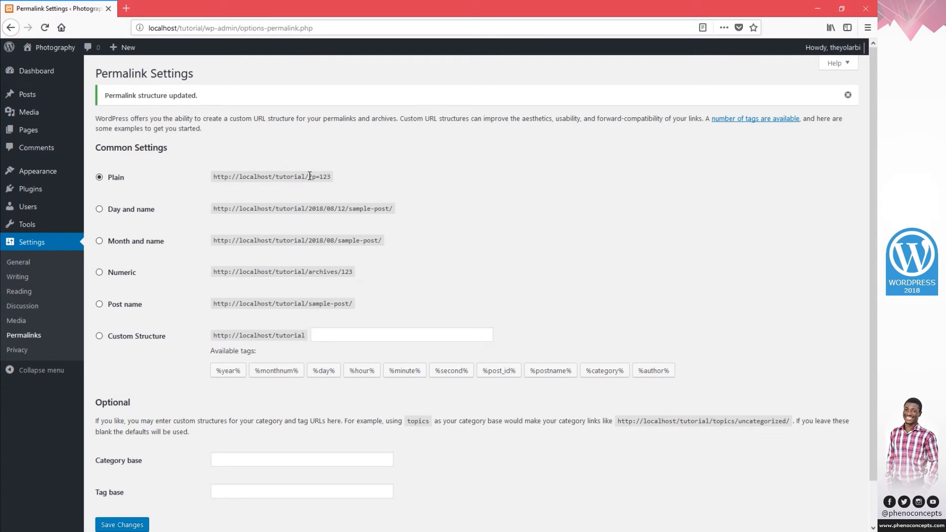
left_click_drag(309, 176, 330, 176)
left_click(332, 176)
left_click_drag(348, 208, 390, 208)
left_click(348, 208)
left_click_drag(308, 176, 318, 177)
left_click_drag(345, 209, 430, 209)
left_click_drag(333, 240, 386, 239)
left_click(296, 285)
left_click_drag(305, 276, 353, 274)
left_click(302, 269)
Set the permalink structure to Day and name, review the optional category URL example, and save the permalink settings.
left_click(98, 209)
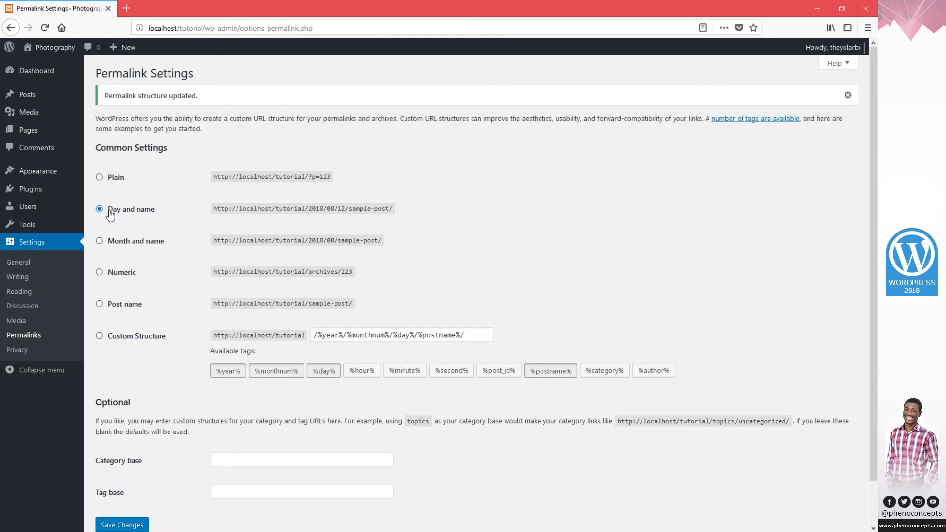
scroll(120, 192, "down", 2)
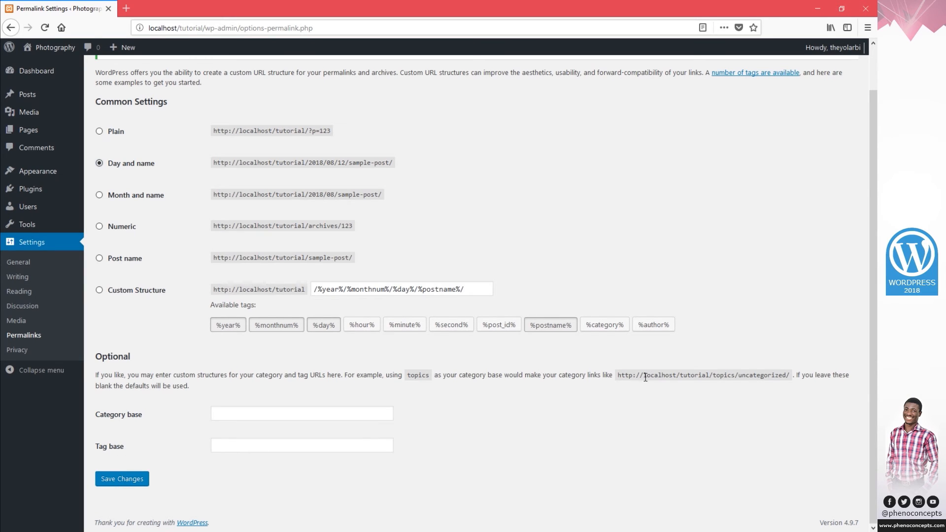
left_click_drag(620, 381, 771, 373)
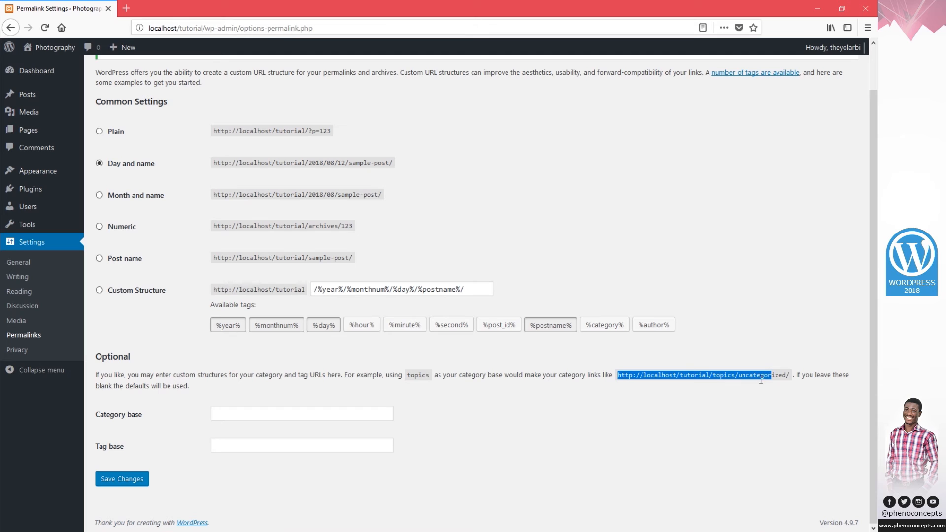
left_click(752, 373)
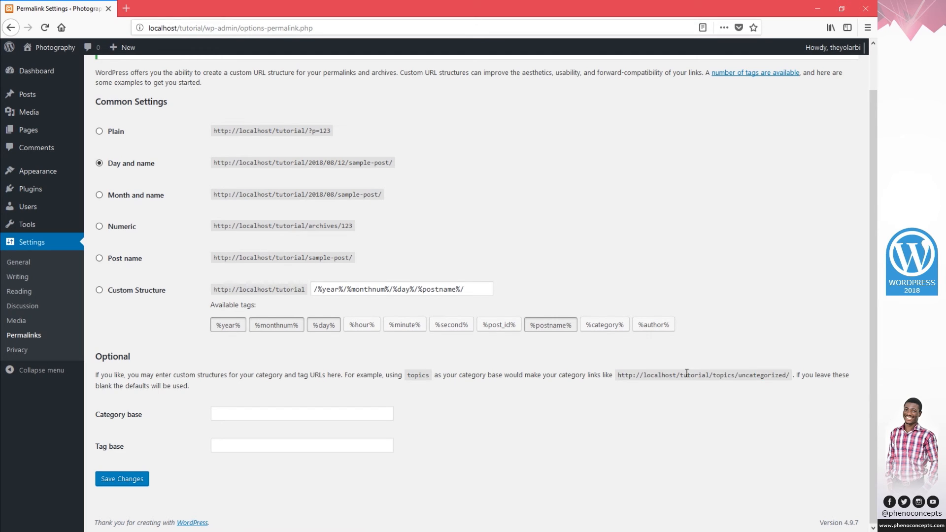
left_click(121, 481)
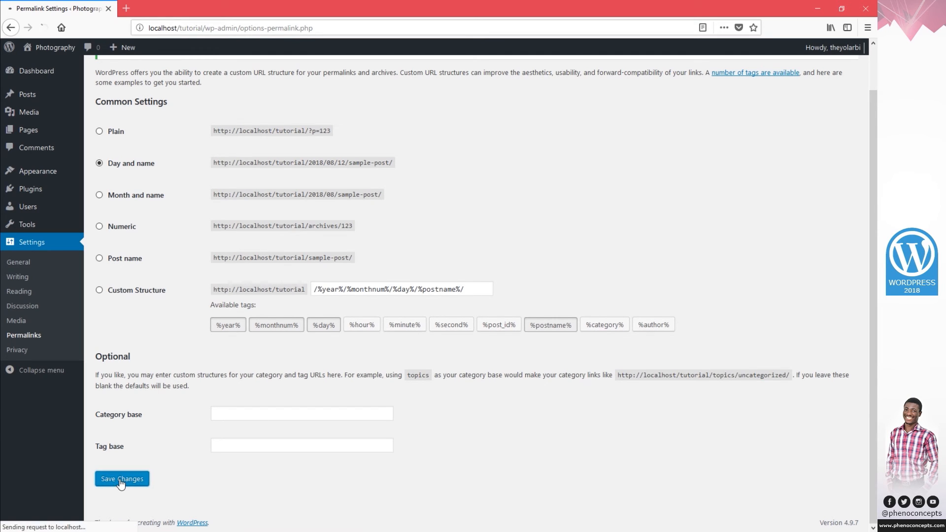